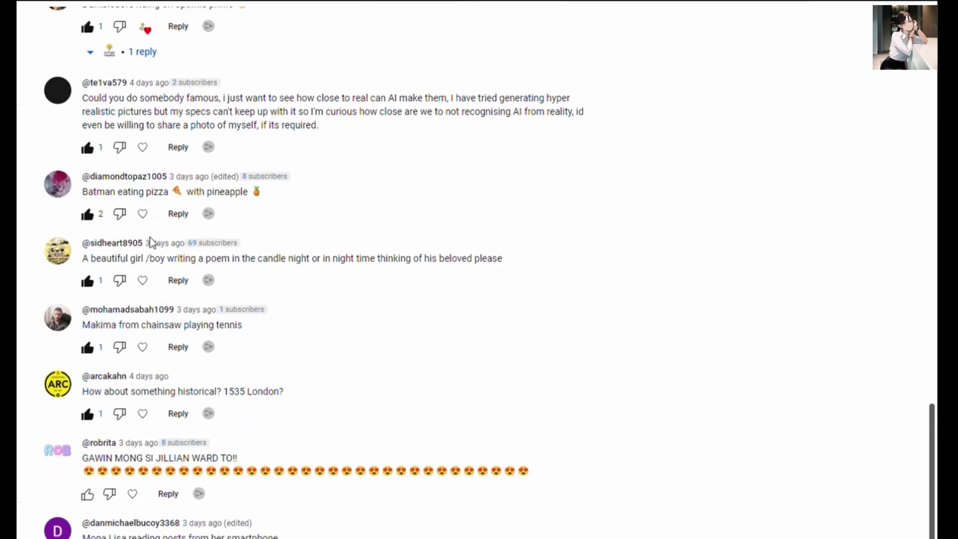
Look through the viewer comments for image ideas.
scroll(192, 250, up, 9)
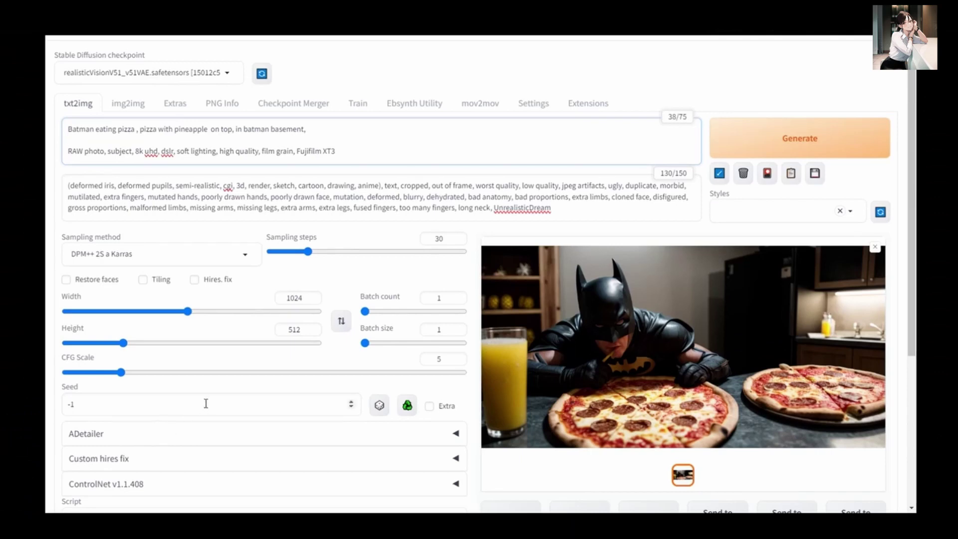
Generate the Batman pizza image again, and once more with the width set to 512 and the height to 1024.
click(763, 145)
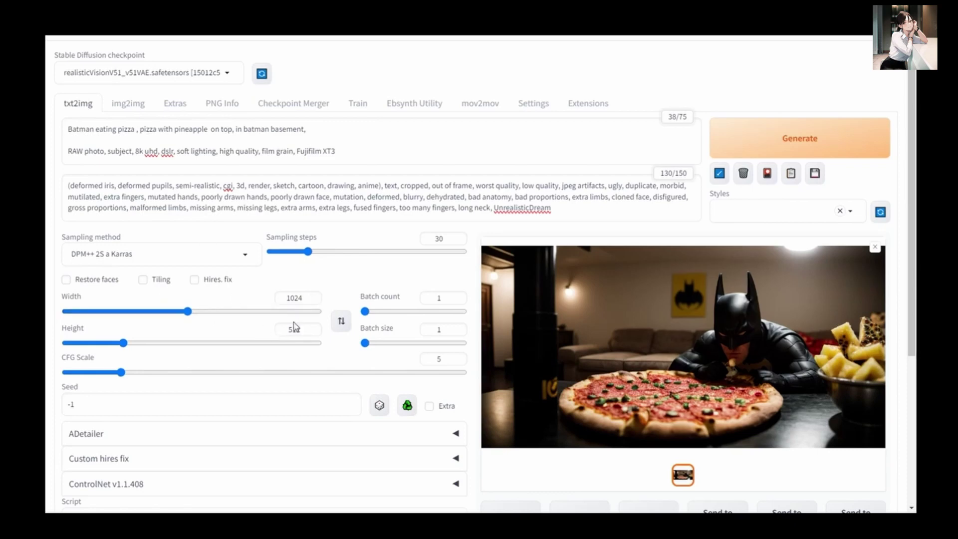
double_click(295, 297)
text(112)
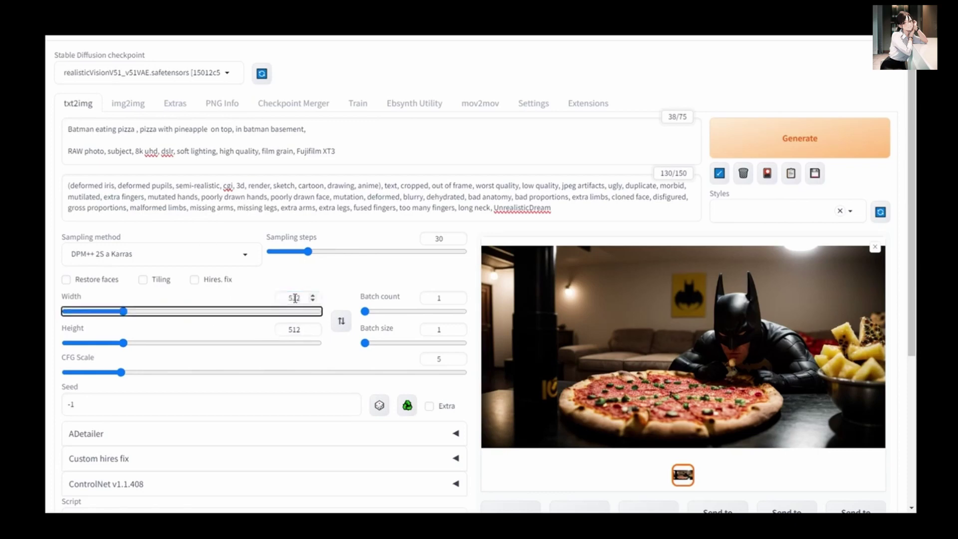
double_click(302, 329)
text(1024)
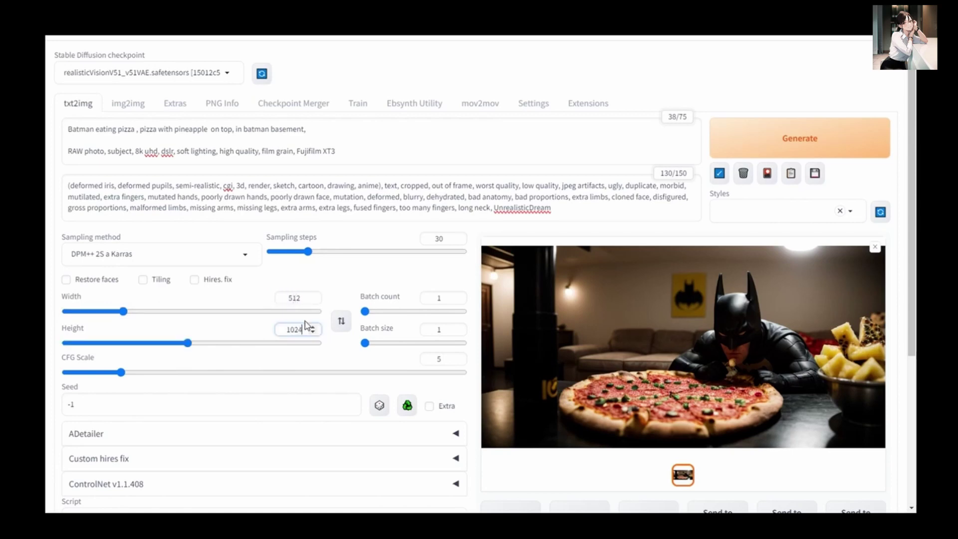
click(824, 129)
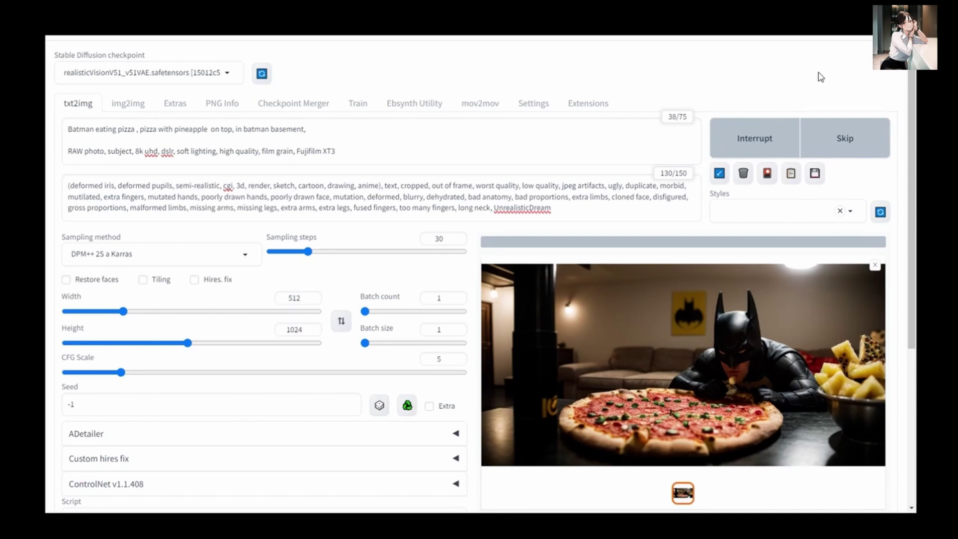
Set the CFG Scale to 7 and view the generated portrait-format Batman image enlarged.
click(446, 368)
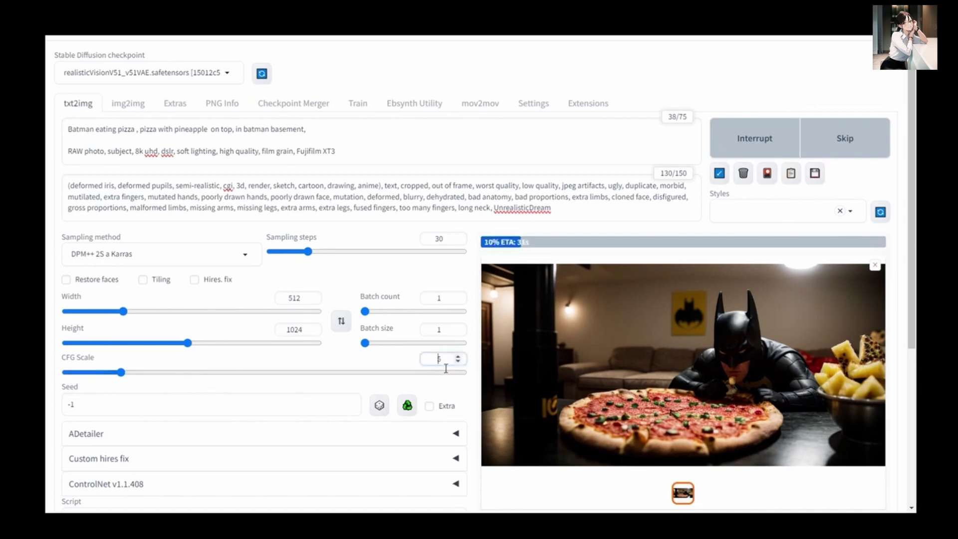
double_click(447, 364)
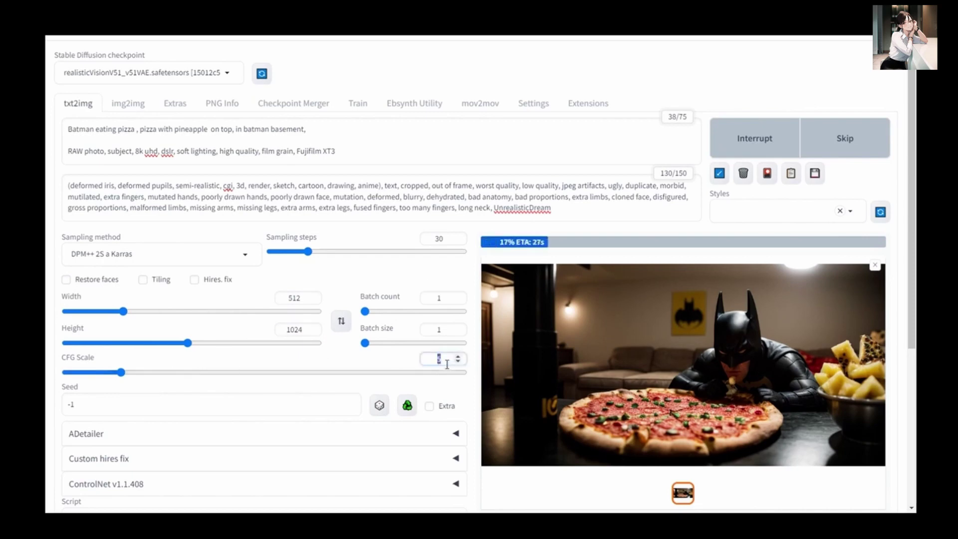
text(7)
click(740, 76)
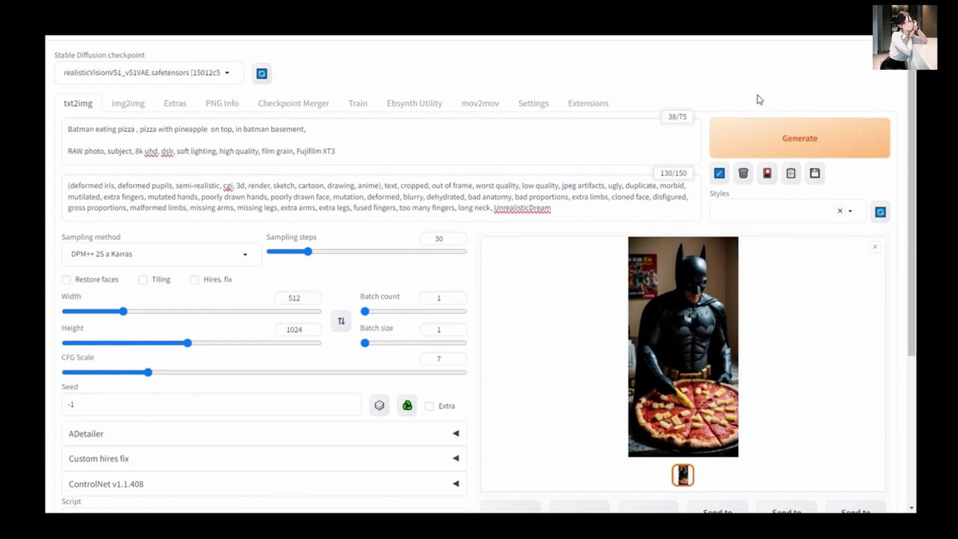
click(690, 359)
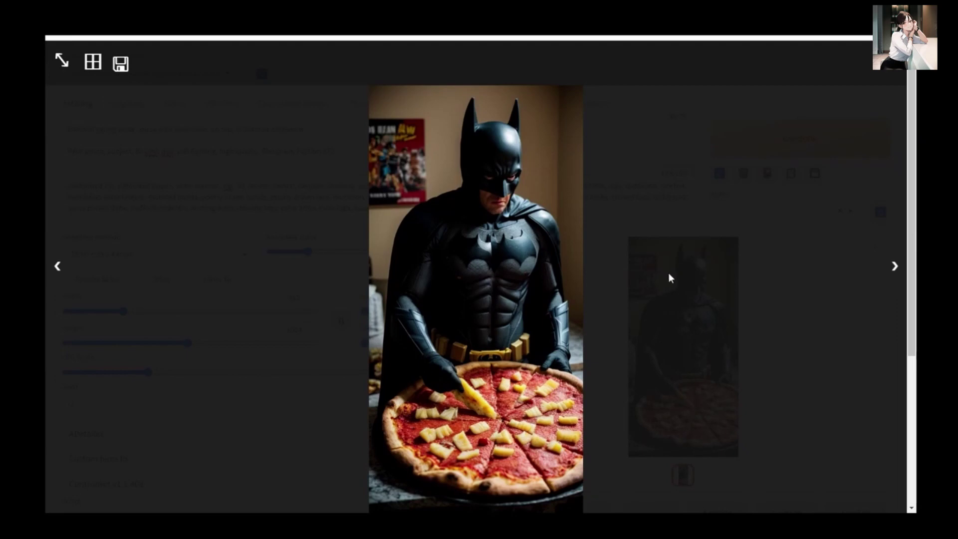
click(690, 177)
Switch the checkpoint to juggernaut_final.safetensors, generate the Batman image with it, and open the result.
click(210, 74)
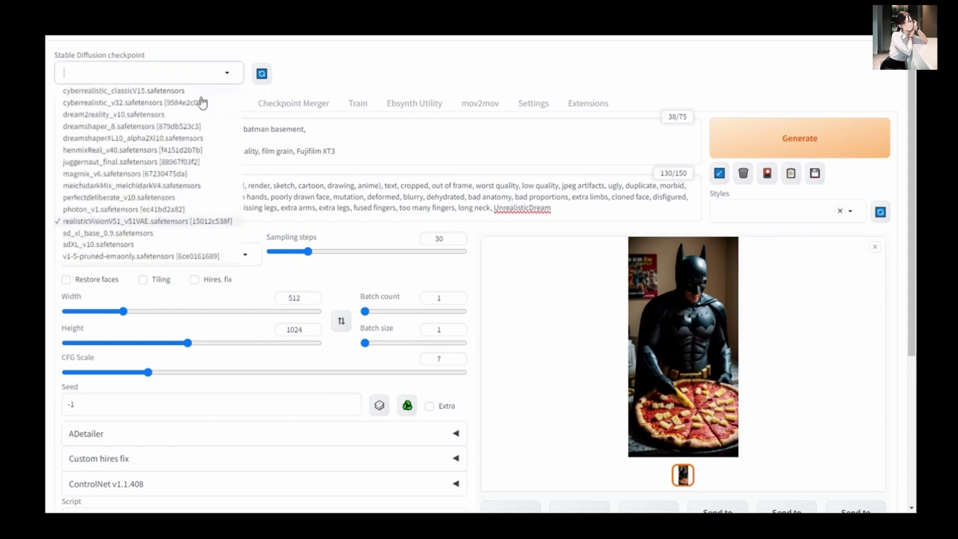
click(169, 163)
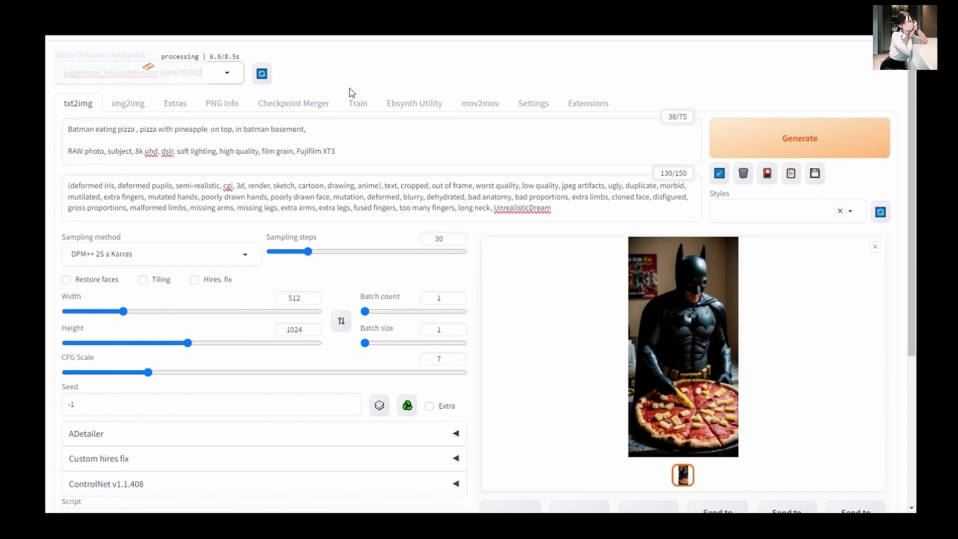
click(790, 135)
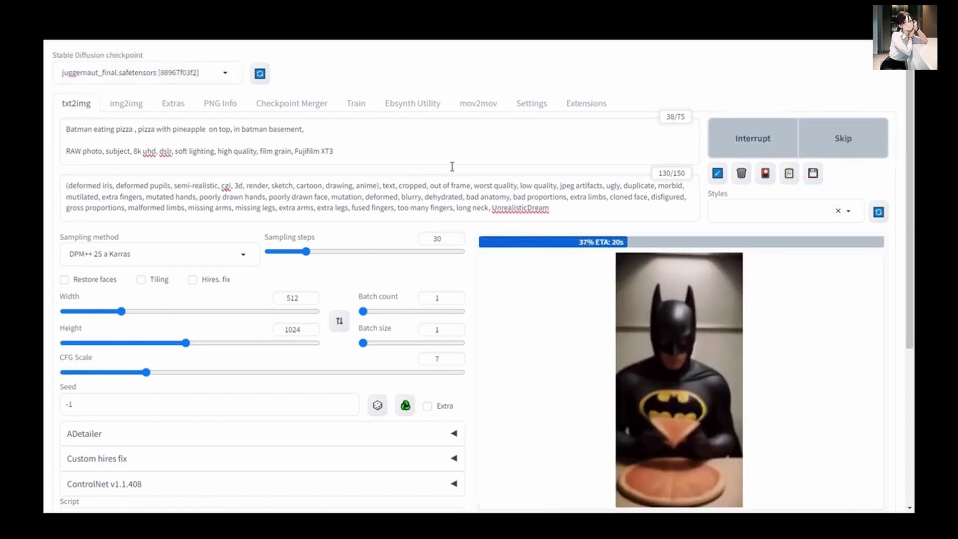
click(687, 287)
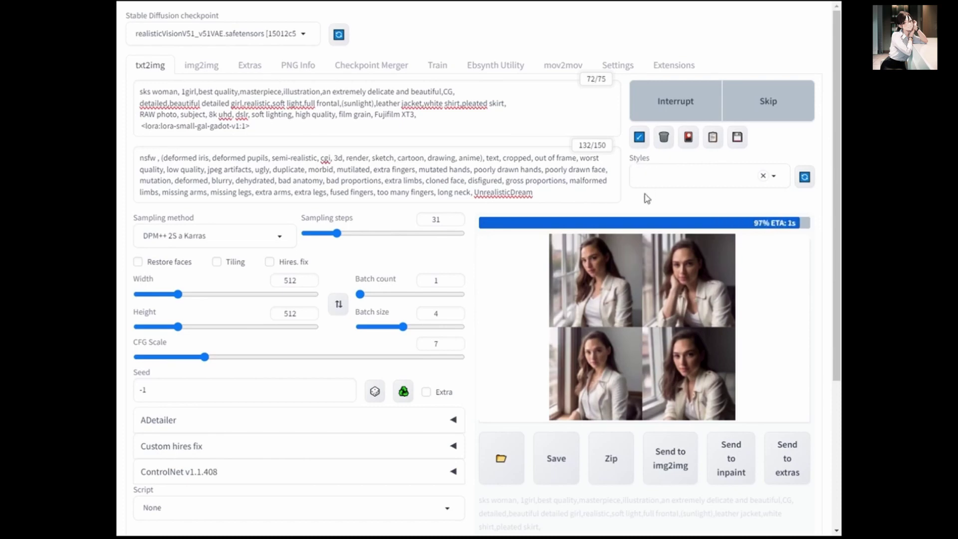
Inspect the grid of four portraits enlarged and generate a new batch with the CFG Scale at 8.5.
click(648, 279)
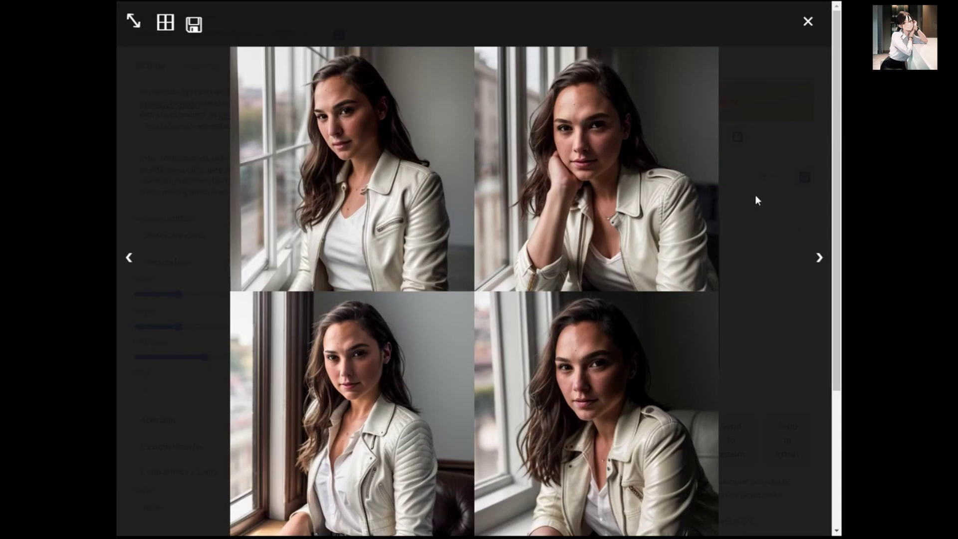
click(782, 143)
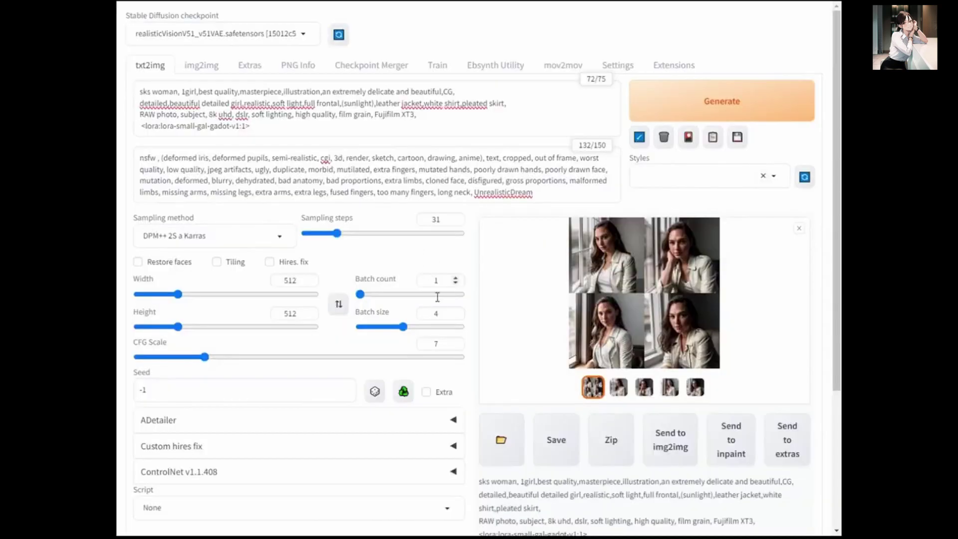
click(455, 341)
click(456, 341)
click(456, 342)
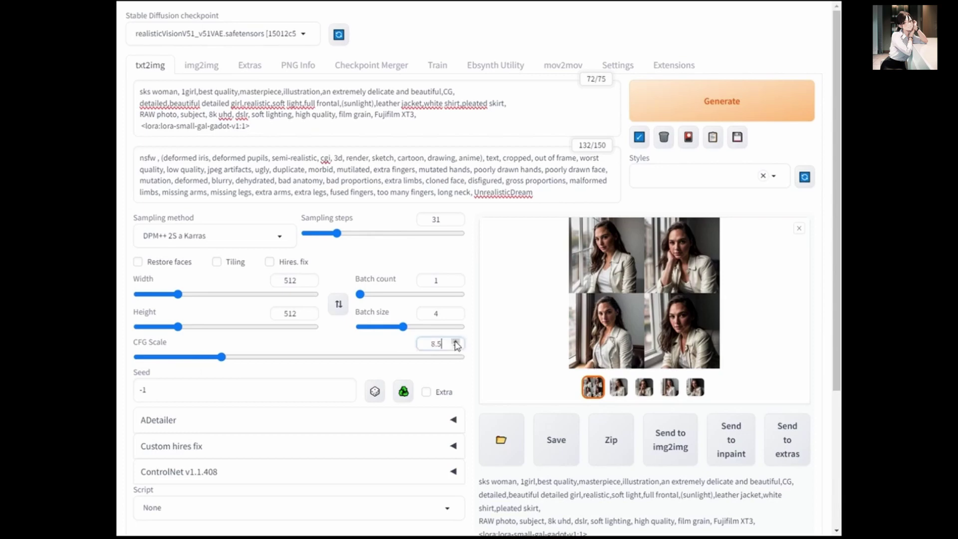
click(722, 102)
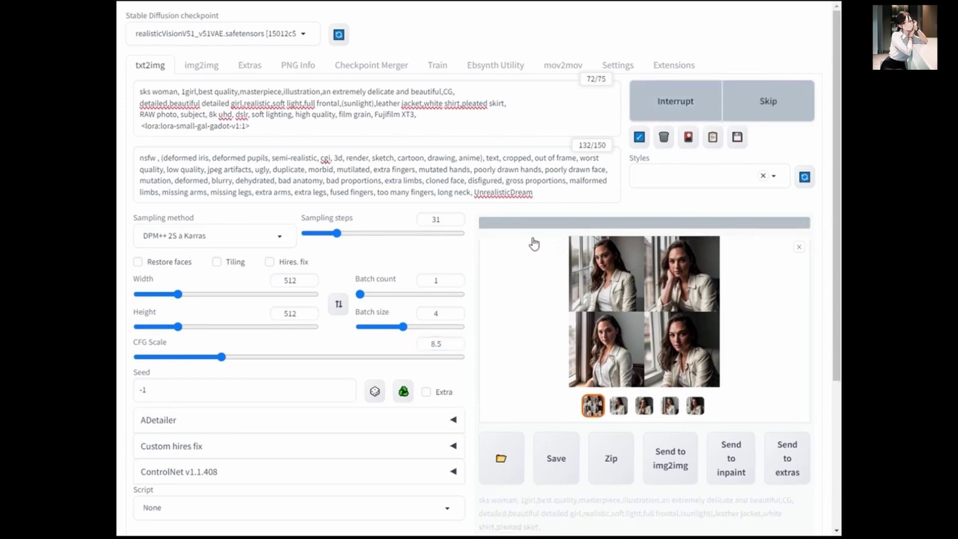
Set the sampling steps to 30 and inspect the new batch's portrait grid enlarged.
click(456, 222)
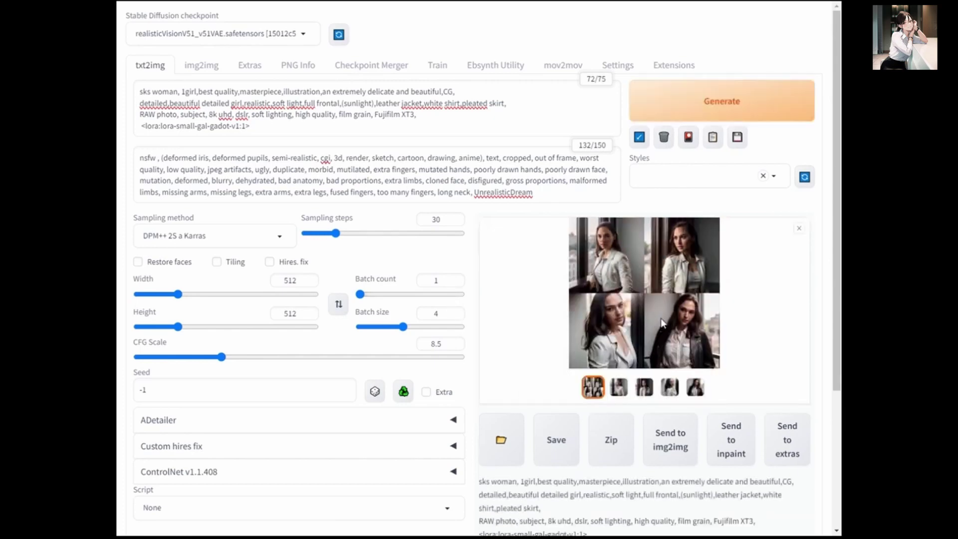
click(663, 323)
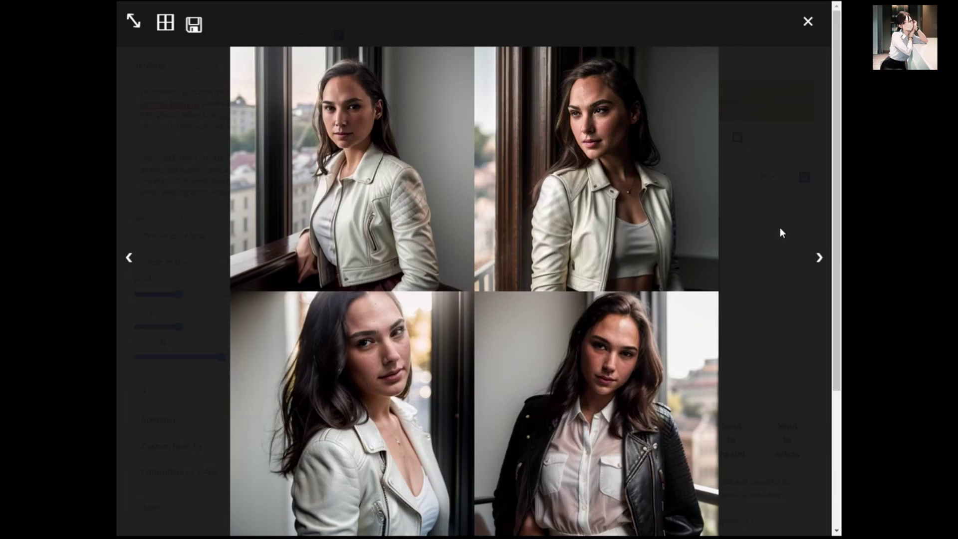
click(779, 227)
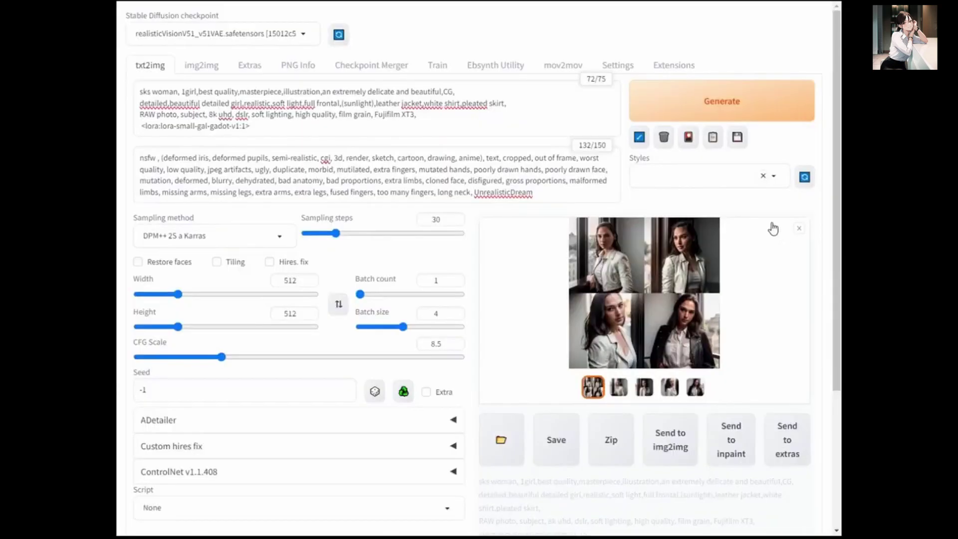
Set the CFG Scale to 3 and generate another batch of portraits.
double_click(448, 348)
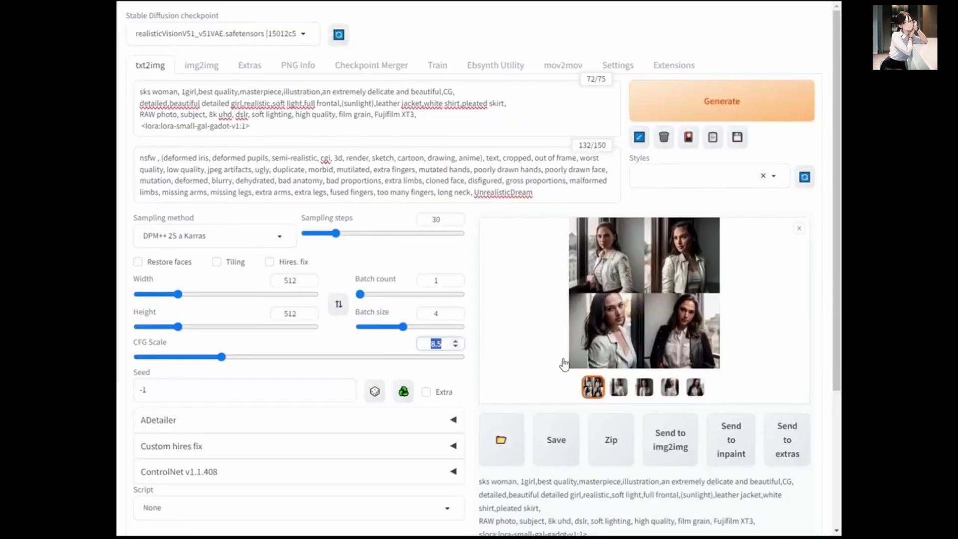
text(3)
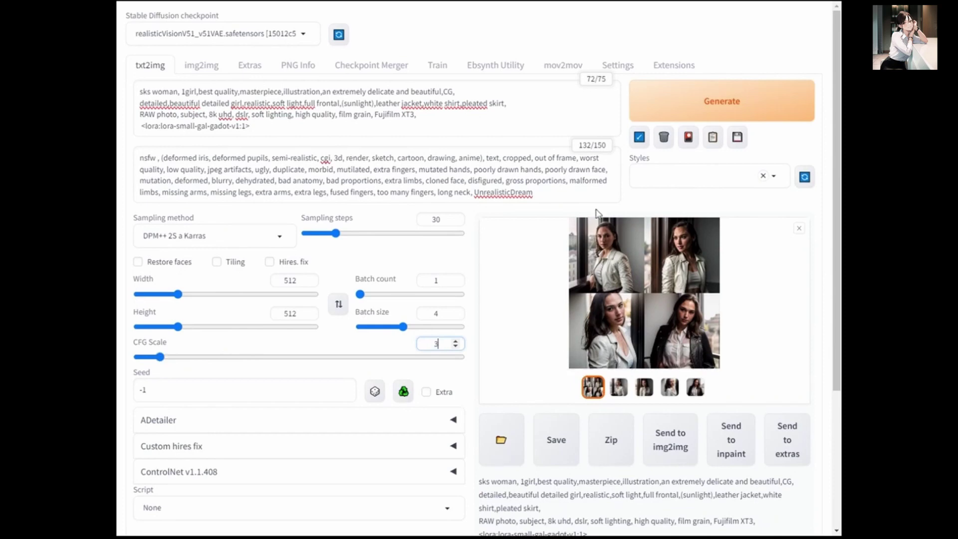
click(687, 115)
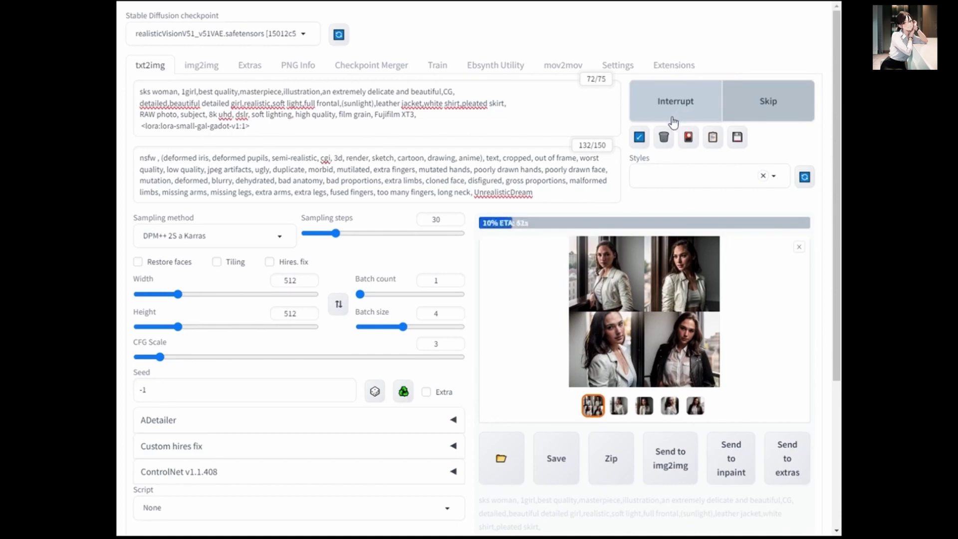
Set the batch size to 1.
double_click(427, 318)
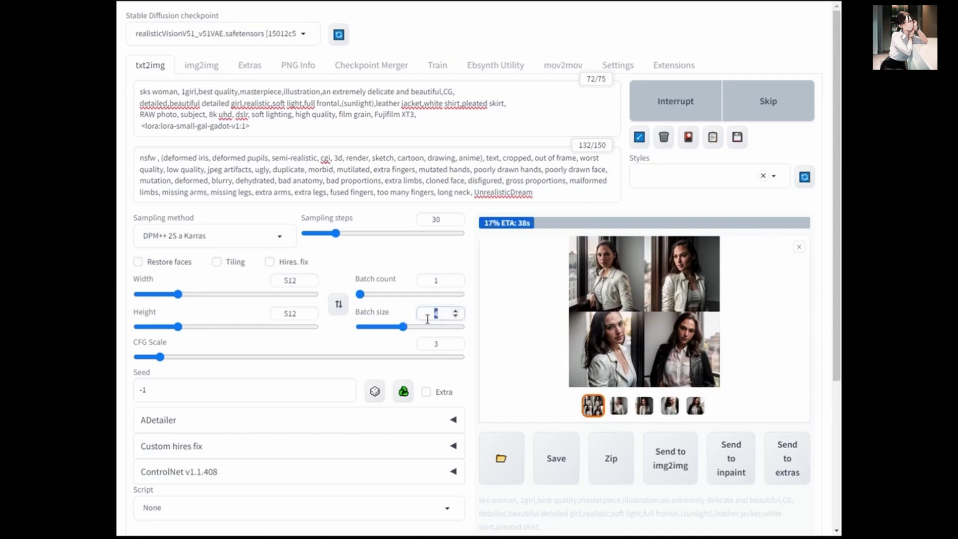
text(1)
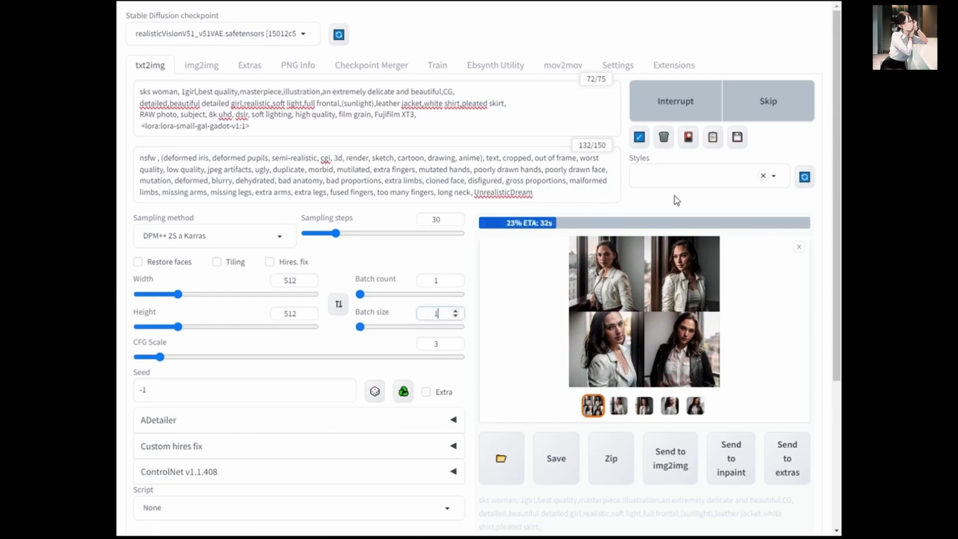
click(382, 314)
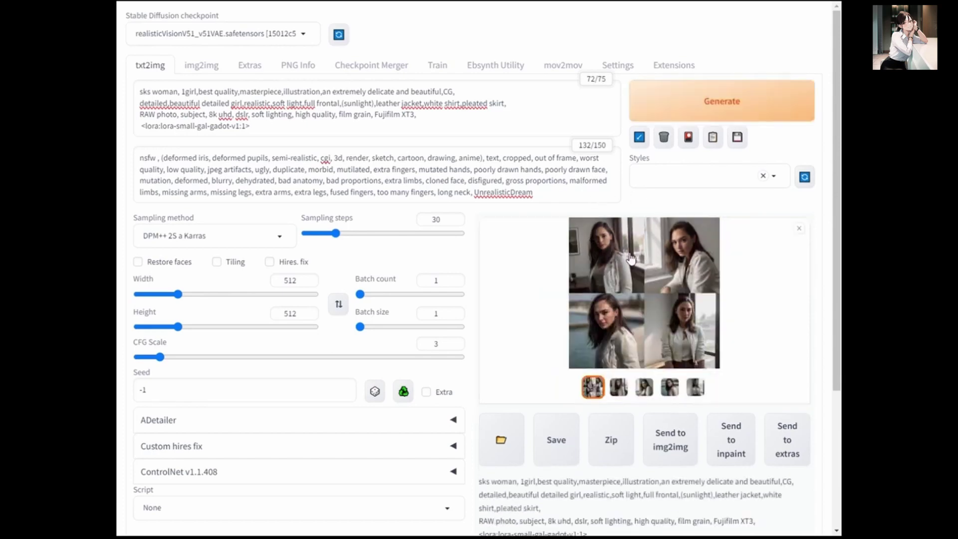
Inspect the finished portrait grid enlarged, and select and view the single portrait of the woman by the water.
click(630, 257)
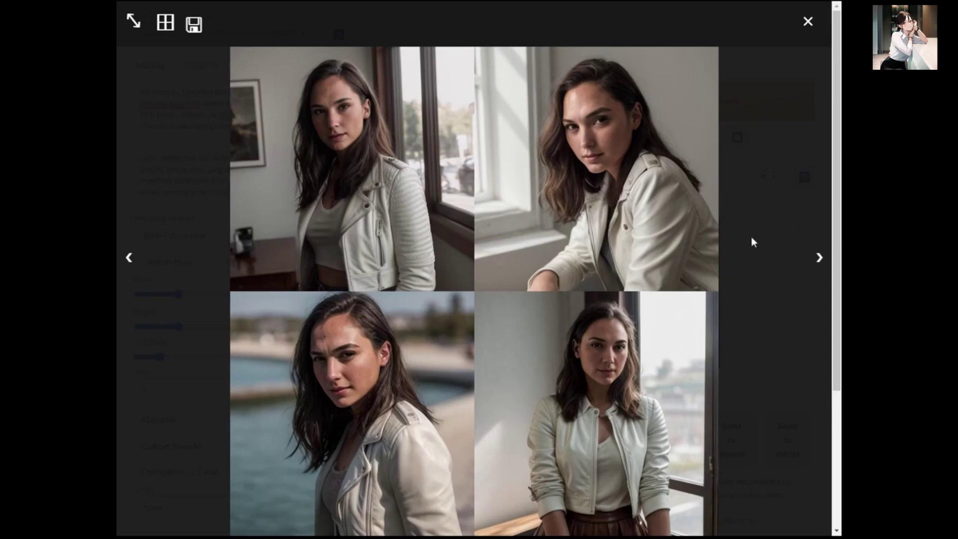
click(781, 182)
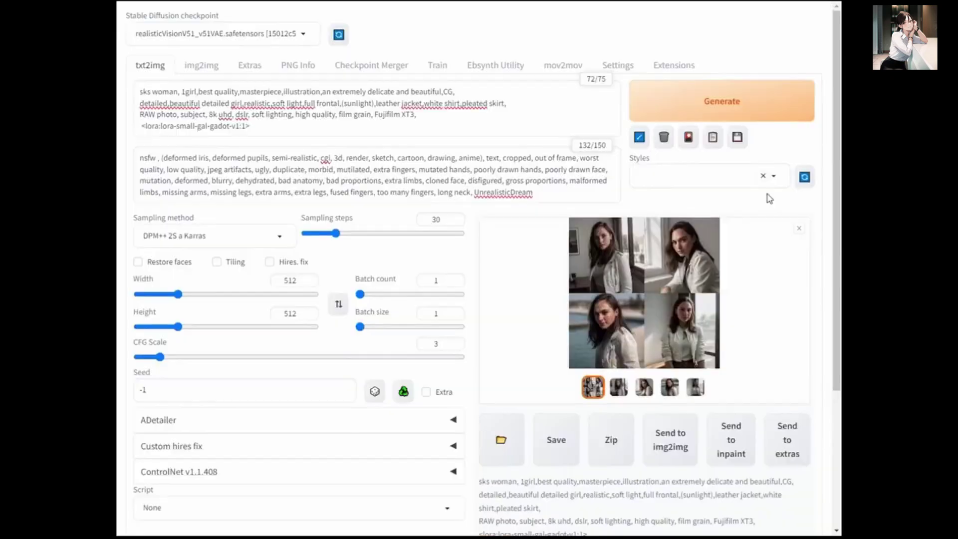
click(669, 386)
click(709, 279)
click(782, 169)
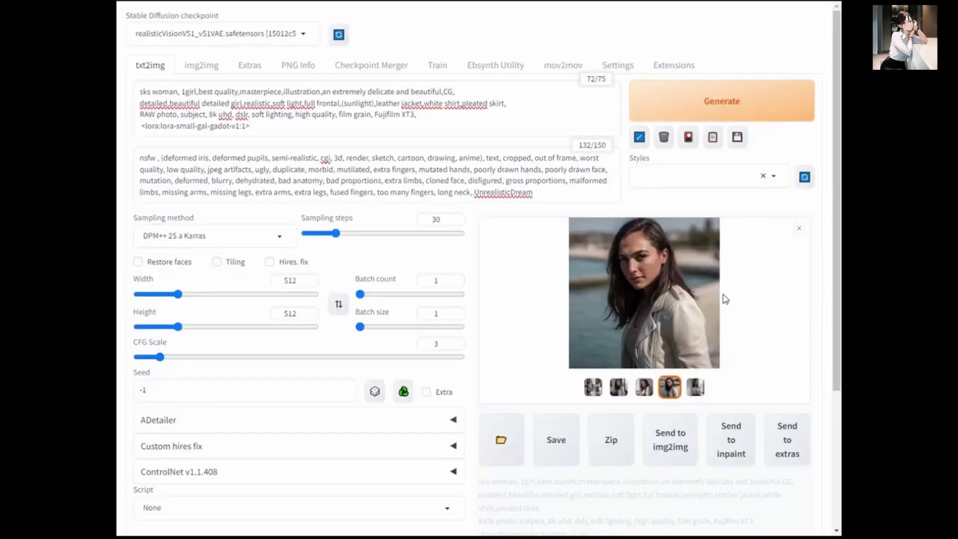
scroll(725, 298, down, 5)
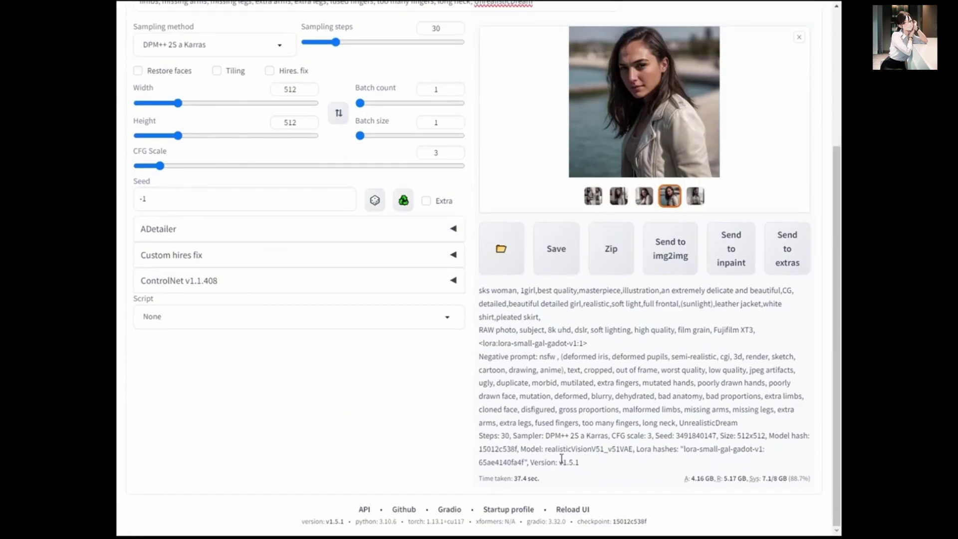
double_click(700, 436)
key(ctrl+c)
triple_click(222, 203)
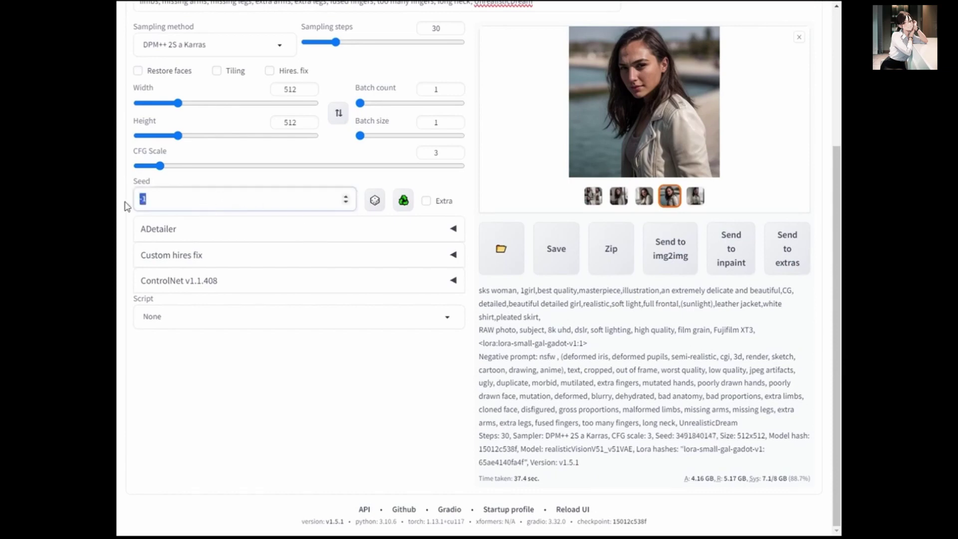
key(ctrl+v)
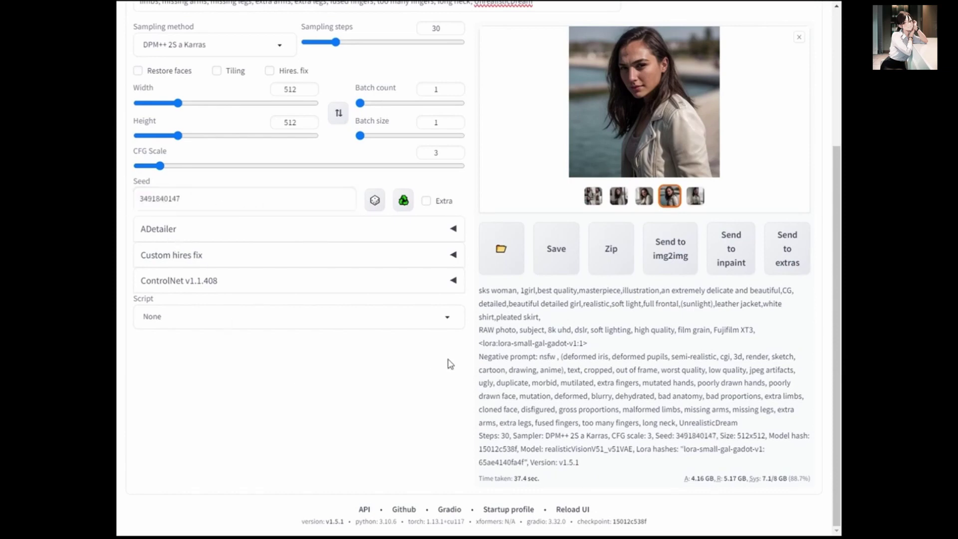
Generate a single portrait with the fixed seed and open the result enlarged.
scroll(452, 364, up, 4)
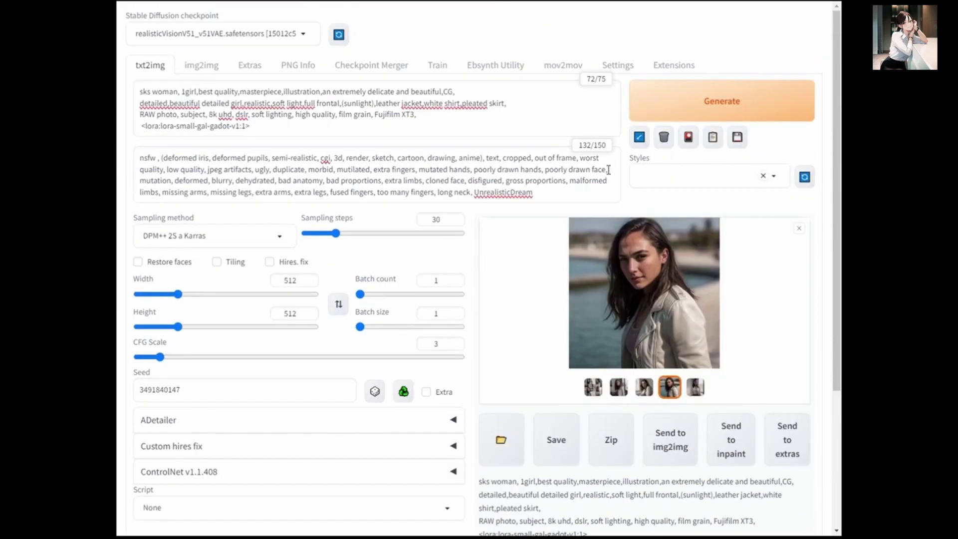
click(709, 102)
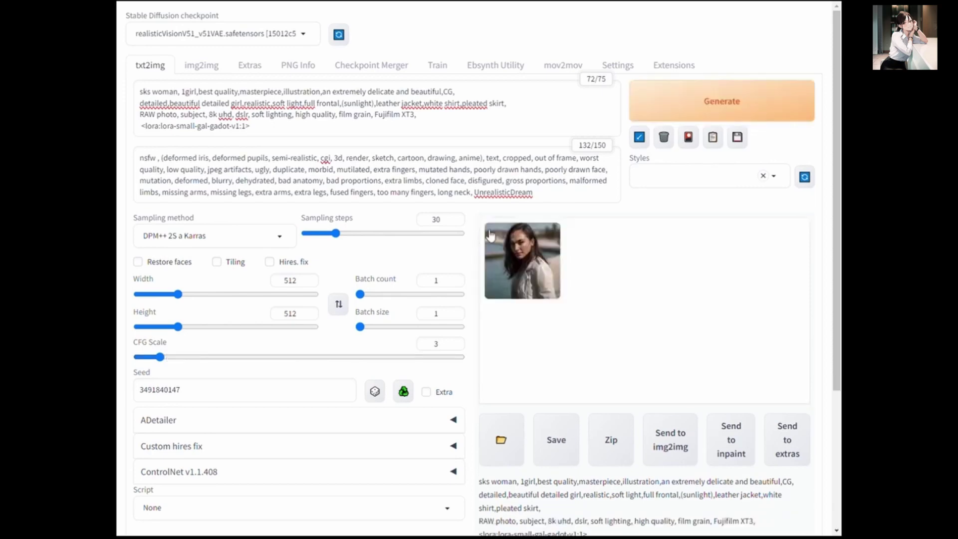
click(516, 252)
click(607, 286)
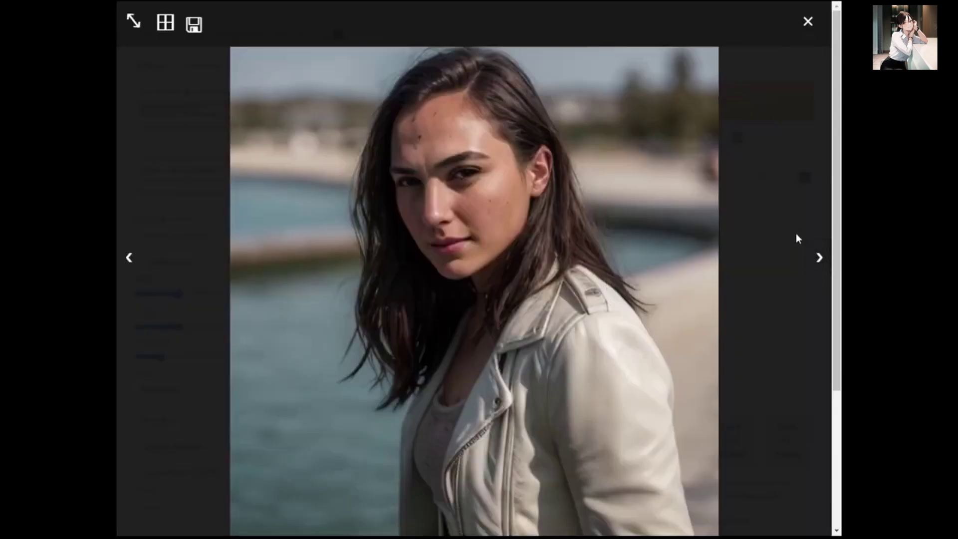
Set the CFG Scale to 2, regenerate the portrait with the fixed seed and inspect the result enlarged.
click(779, 246)
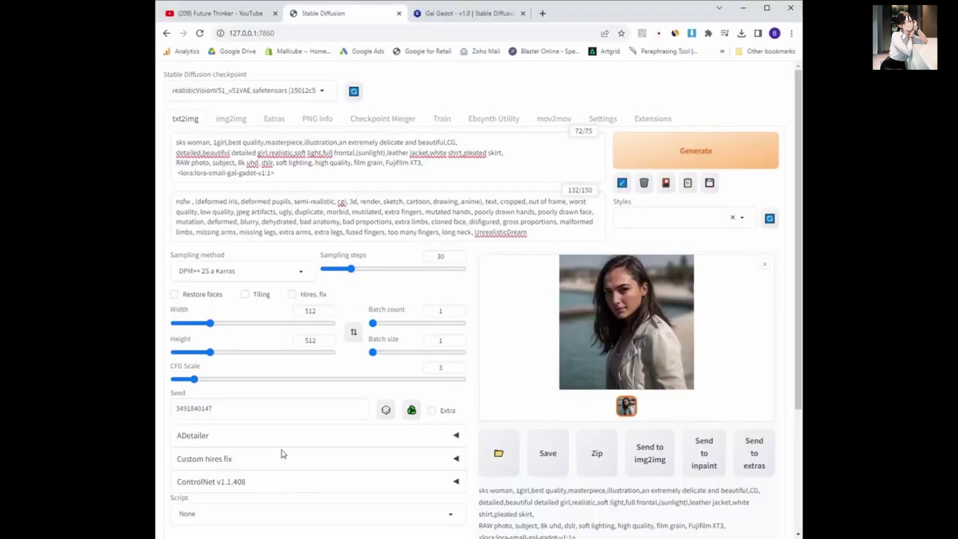
click(457, 370)
click(458, 370)
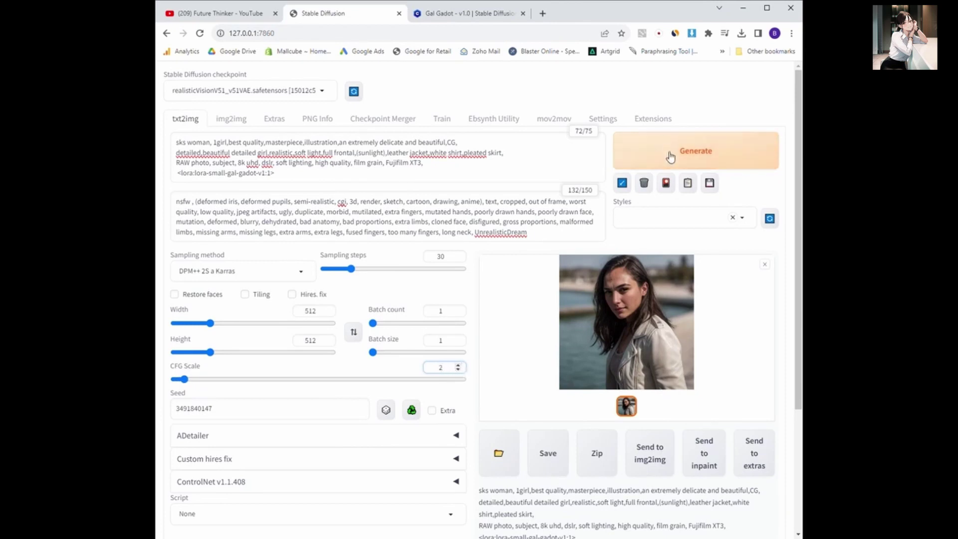
click(670, 158)
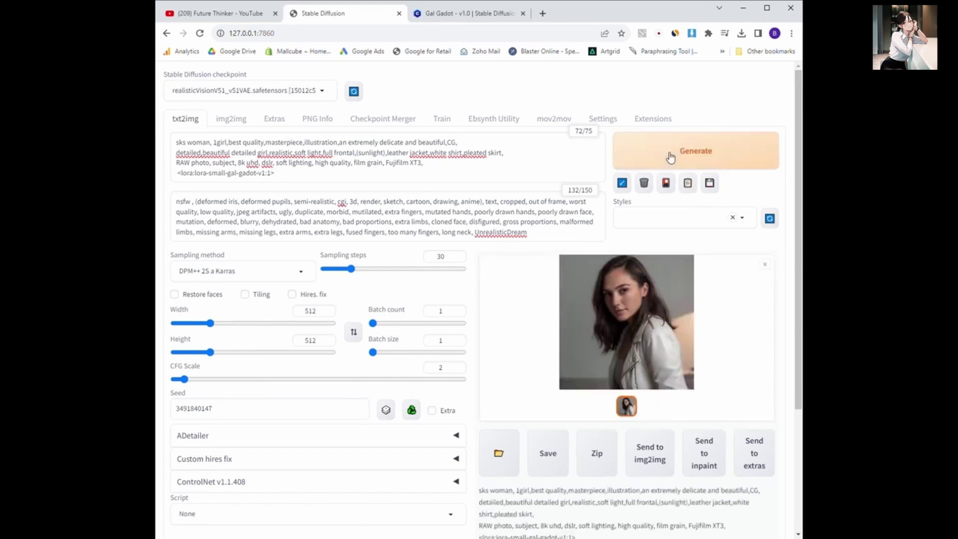
click(657, 309)
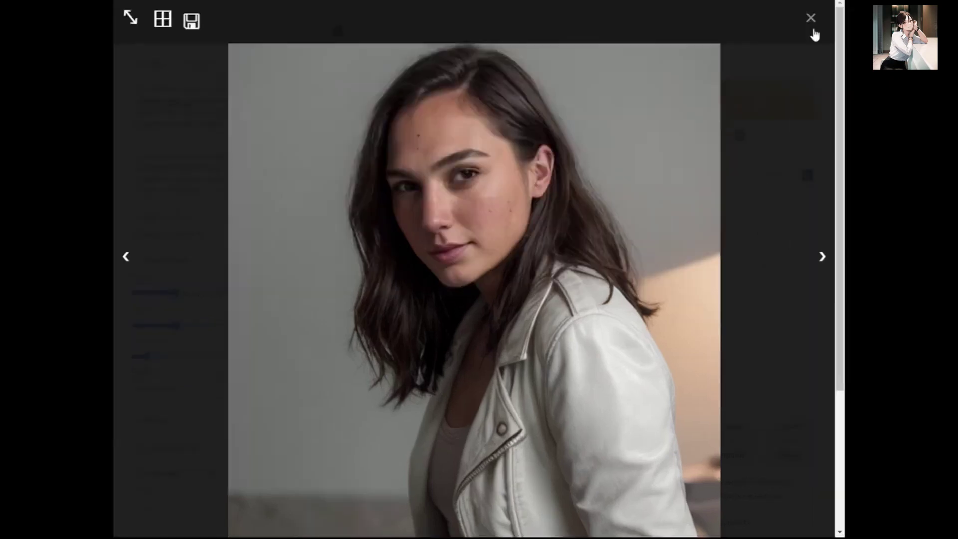
click(814, 31)
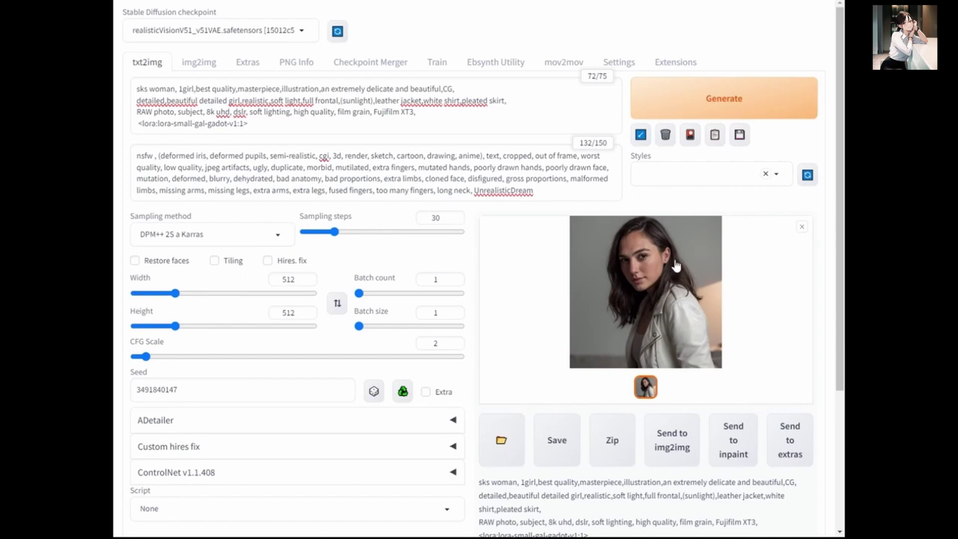
Raise the sampling steps to 40, regenerate the fixed-seed portrait and view the new result enlarged.
double_click(456, 215)
click(456, 215)
double_click(456, 215)
double_click(456, 215)
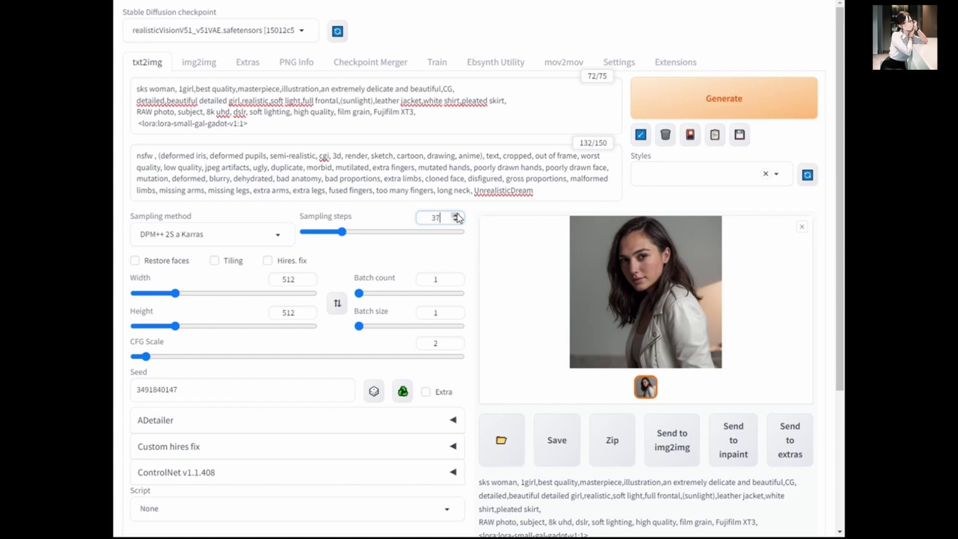
double_click(457, 215)
click(663, 107)
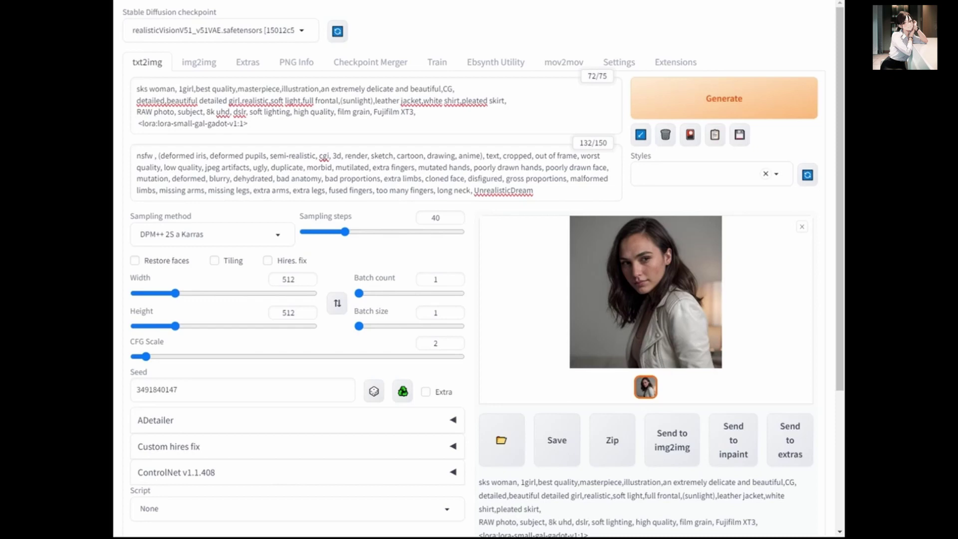
click(684, 298)
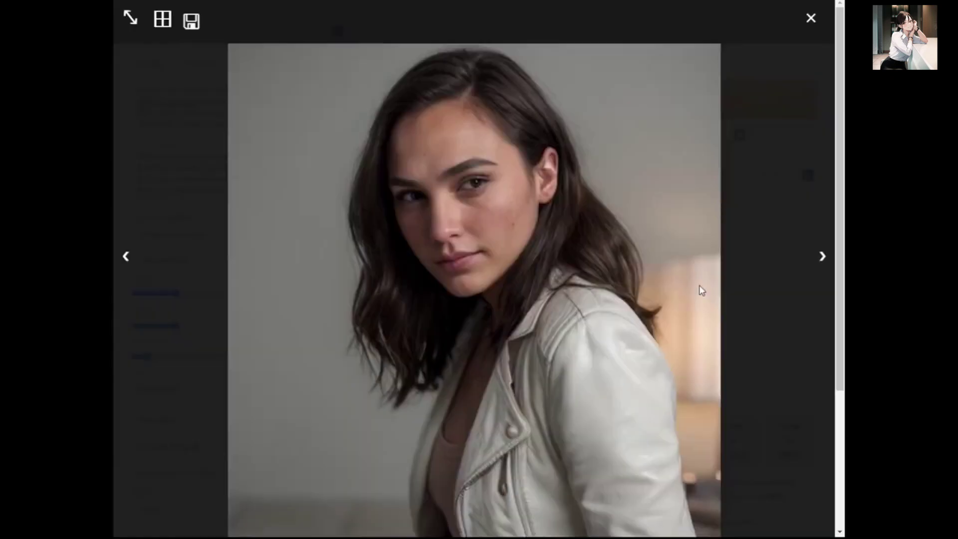
click(772, 185)
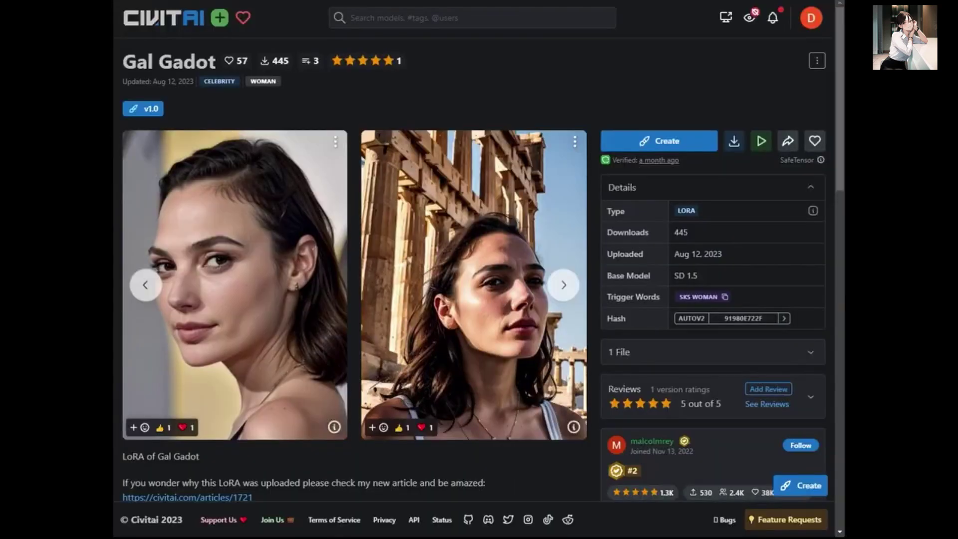
Compare the first Gal Gadot LoRA sample image and its generation data on Civitai with the enlarged generated portrait.
click(300, 191)
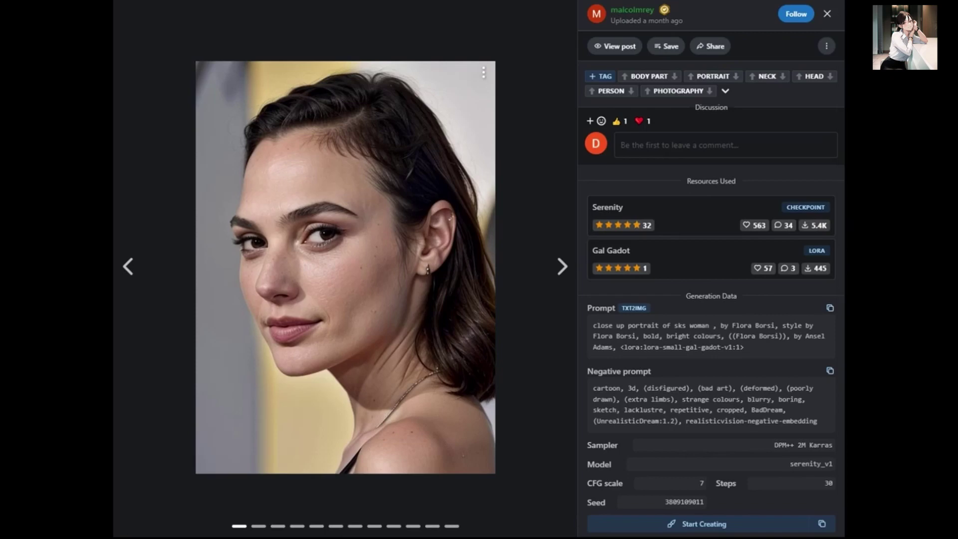
click(827, 13)
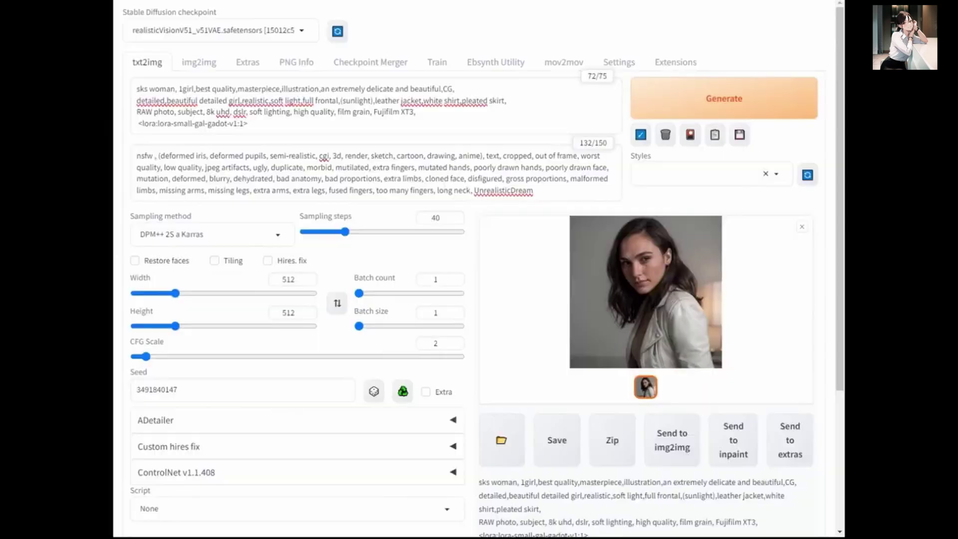
click(633, 296)
click(684, 299)
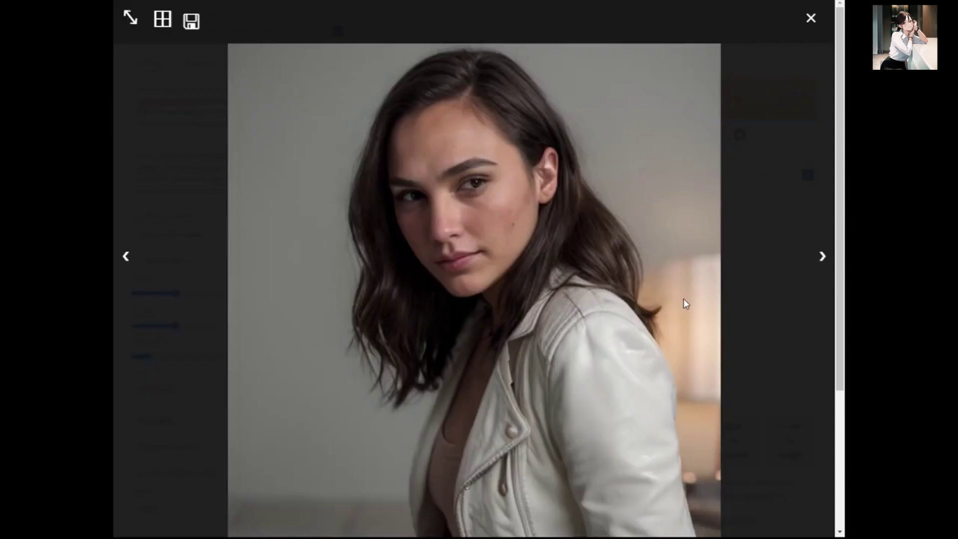
click(772, 185)
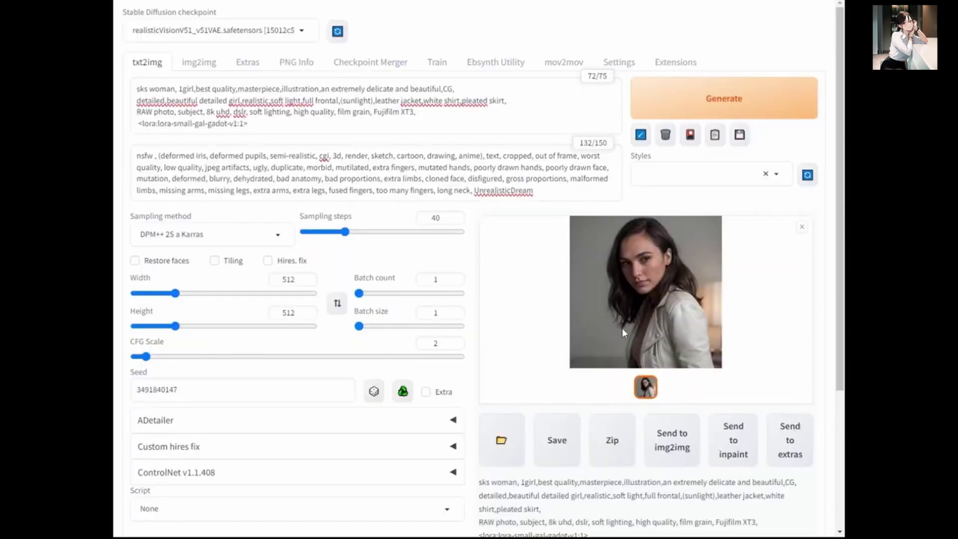